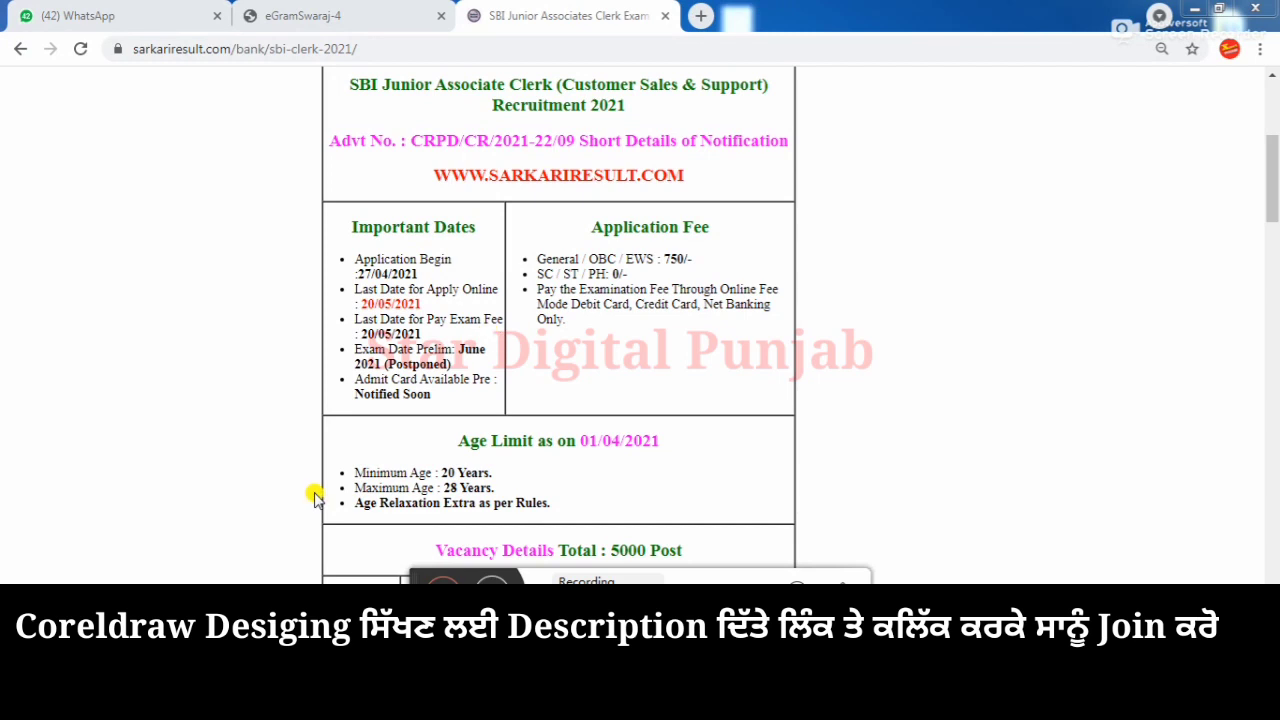
pyautogui.moveTo(415, 578); pyautogui.dragTo(805, 78)
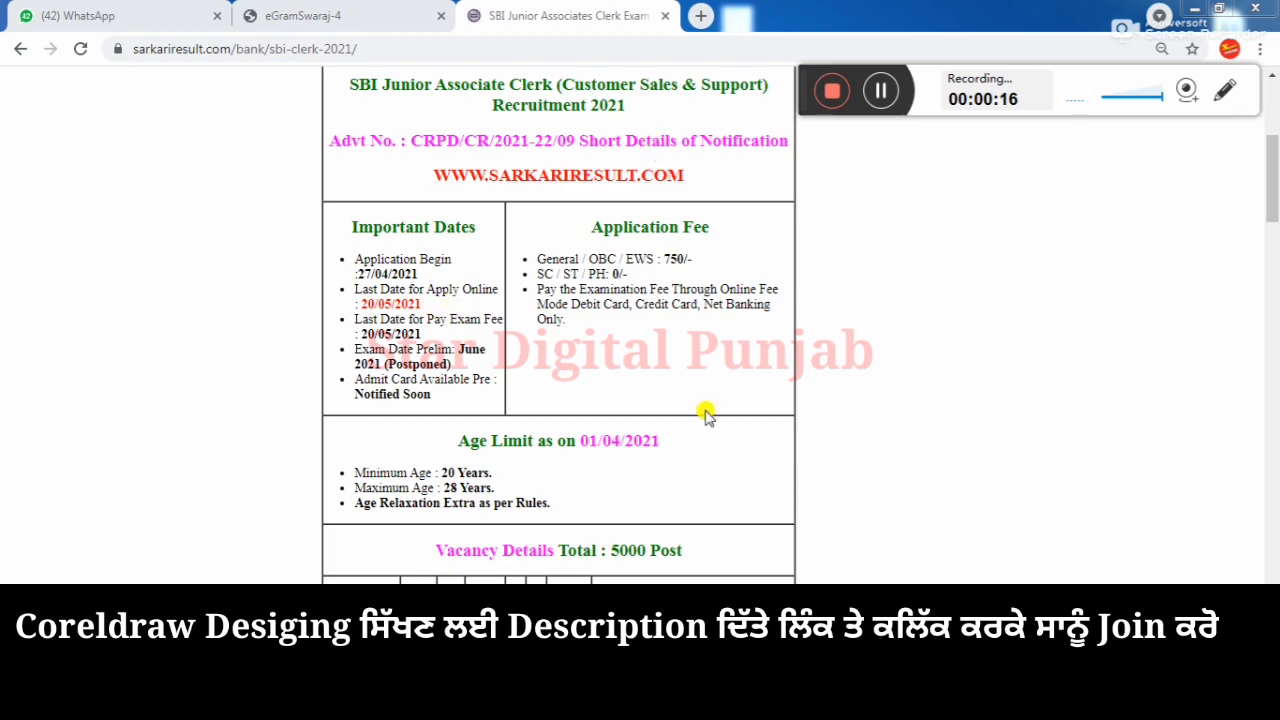
pyautogui.scroll(4, 673, 407)
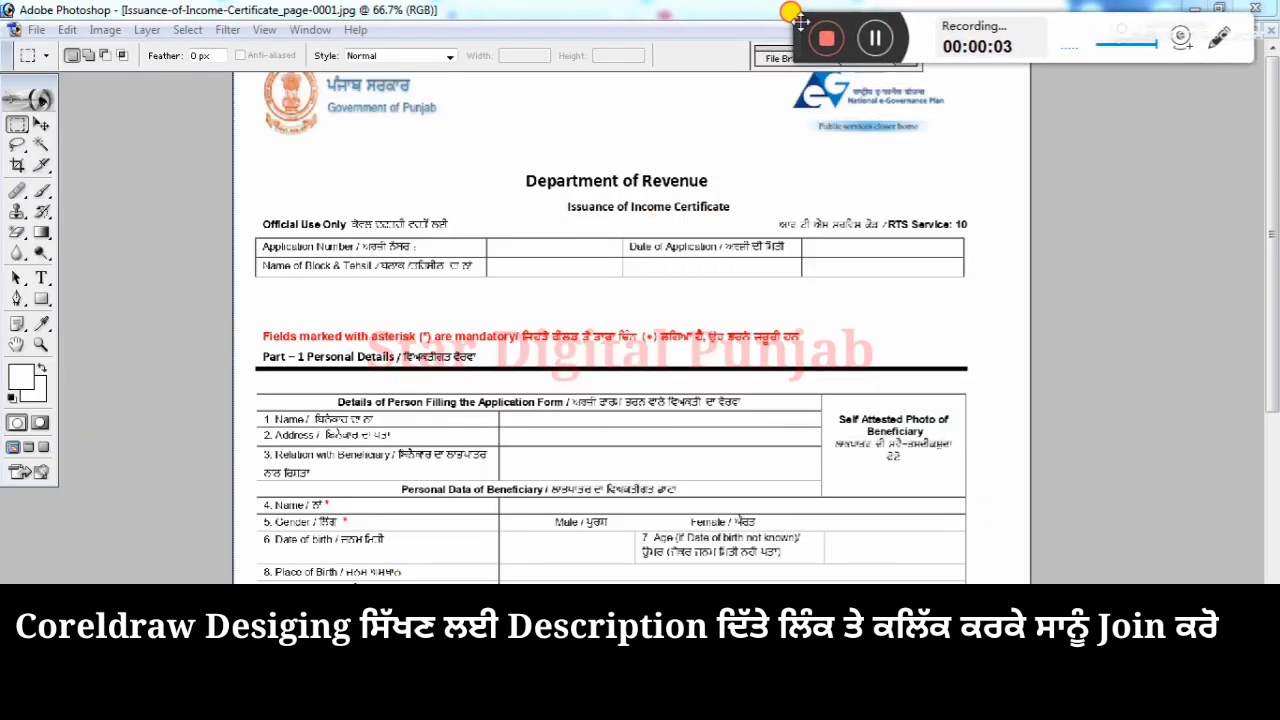
pyautogui.moveTo(799, 22); pyautogui.dragTo(806, 17)
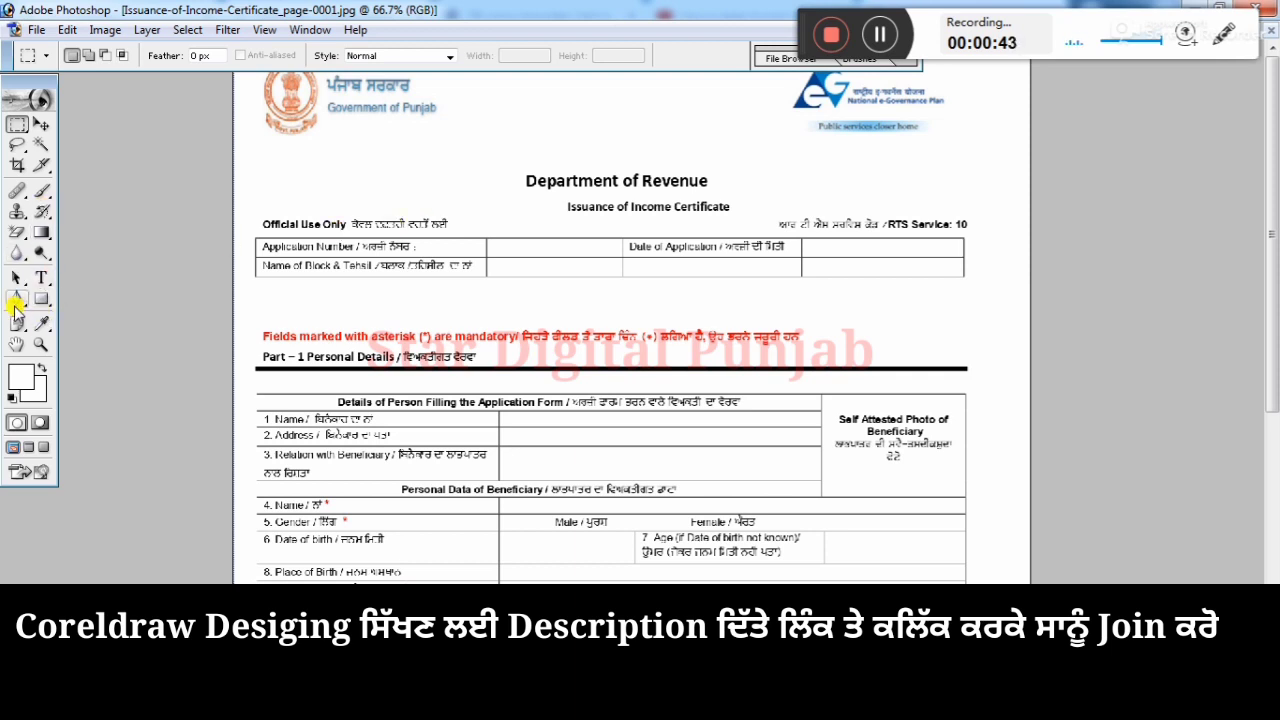
# Step: Magnify the Department of Revenue heading on the income certificate form up to 400% and settle the zoom at 100%
pyautogui.click(41, 344)
pyautogui.moveTo(428, 155); pyautogui.dragTo(836, 328)
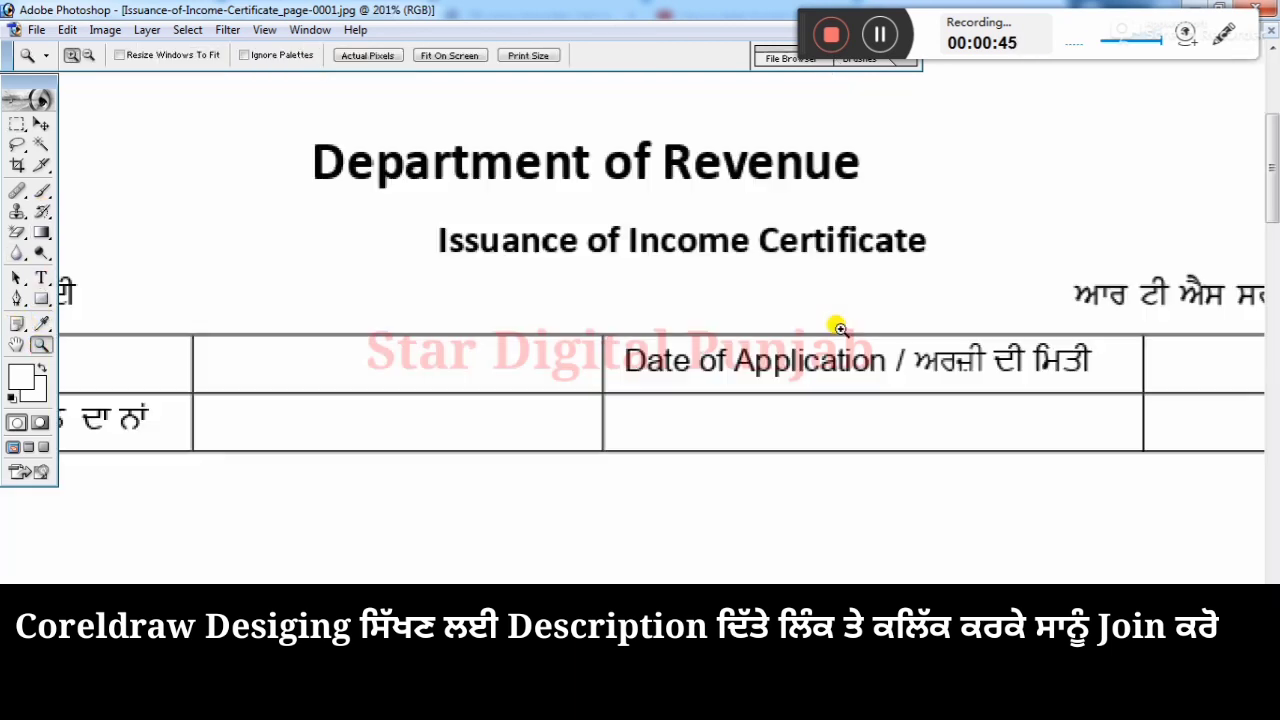
pyautogui.rightClick(548, 259)
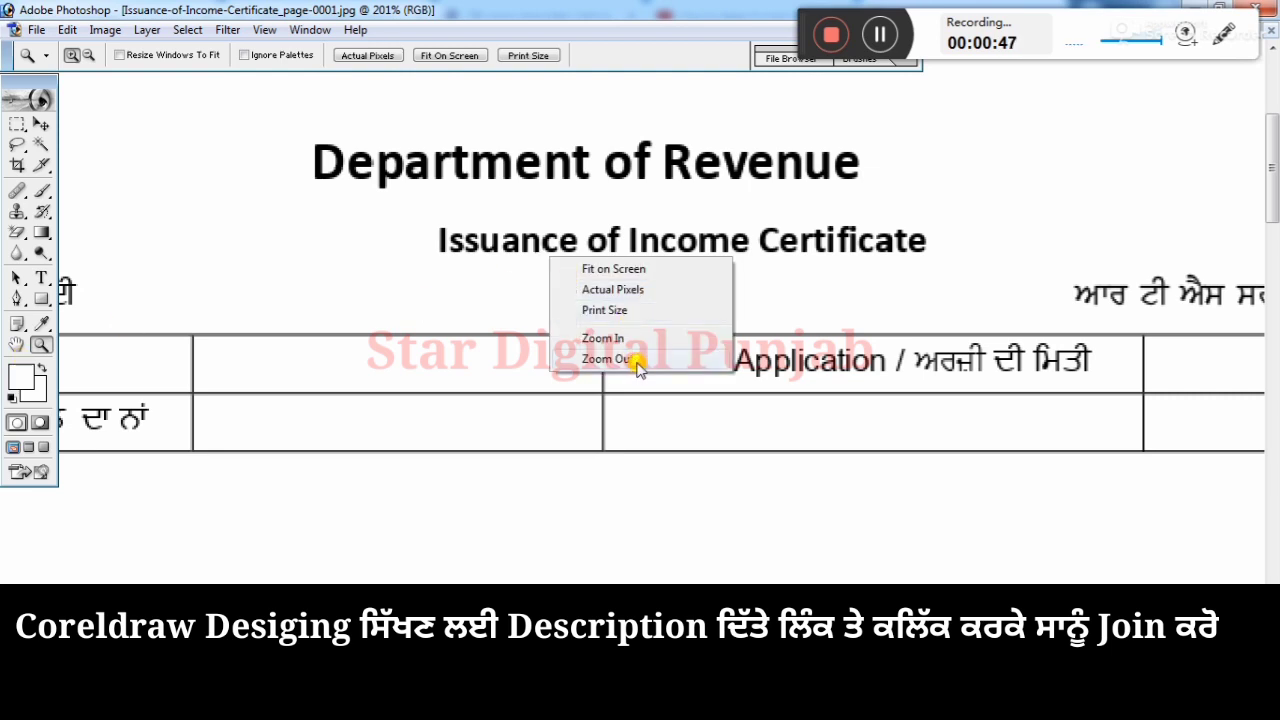
pyautogui.click(629, 338)
pyautogui.rightClick(694, 266)
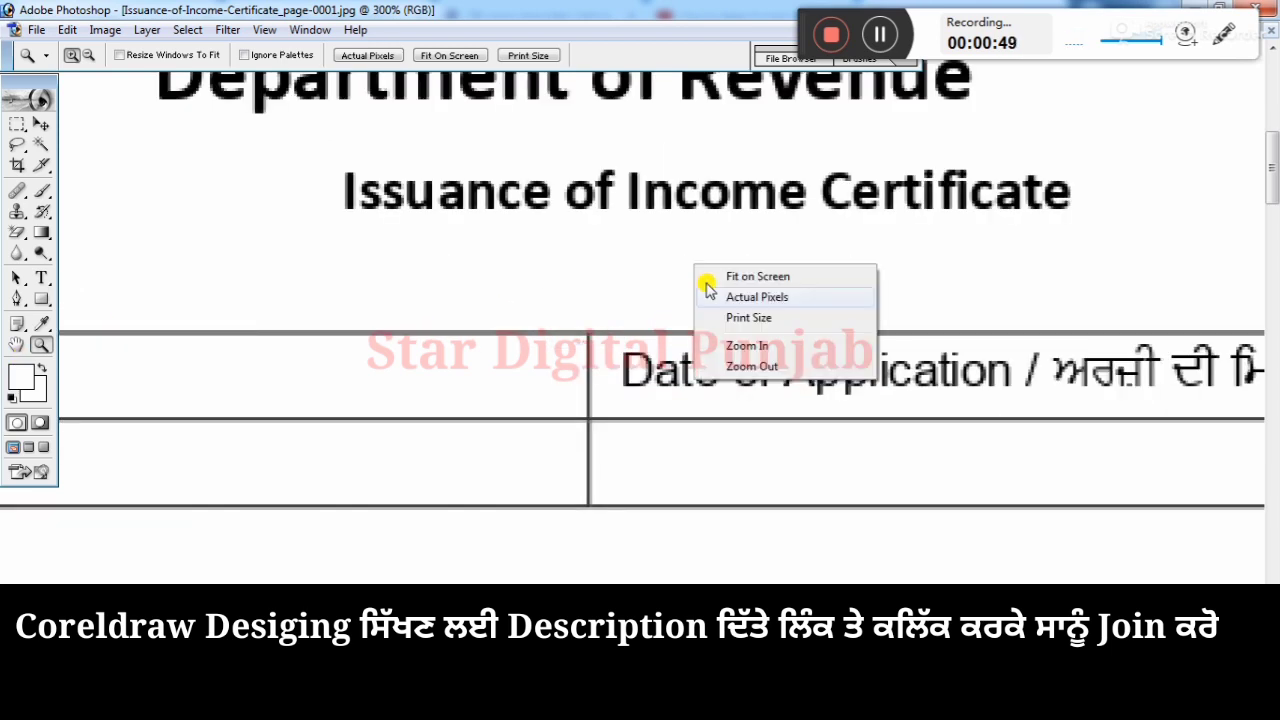
pyautogui.click(745, 346)
pyautogui.rightClick(707, 291)
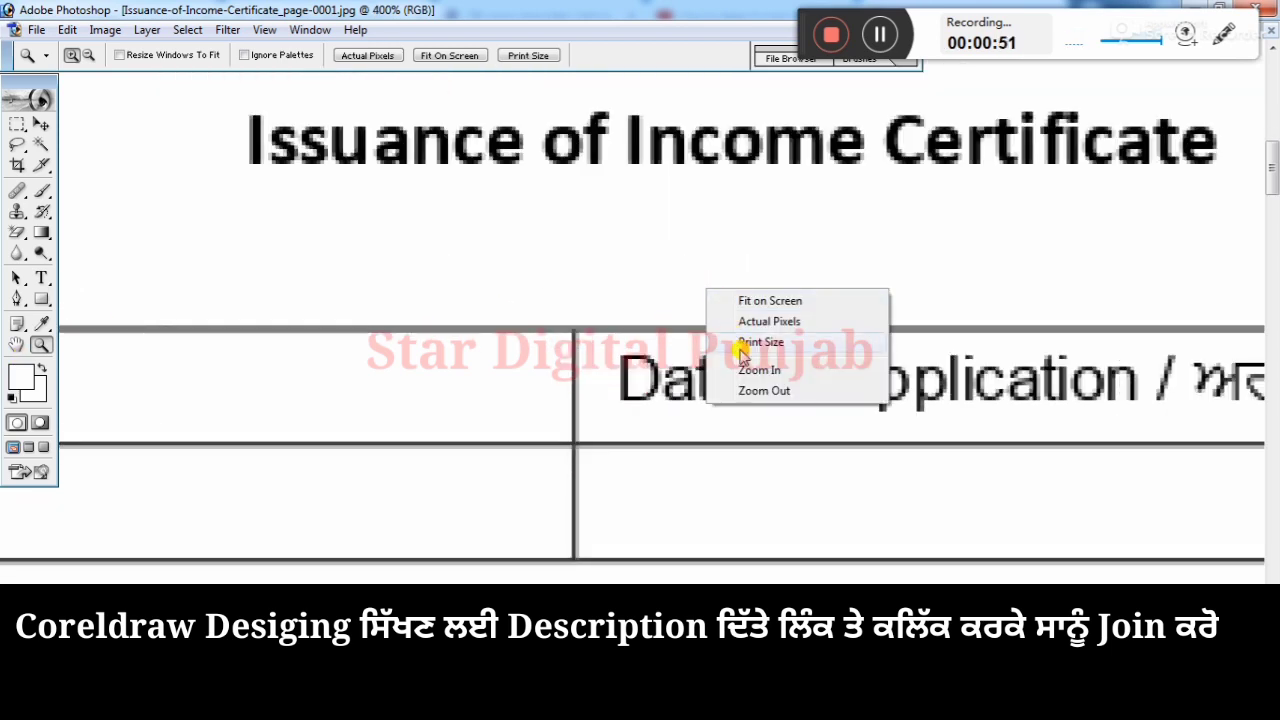
pyautogui.click(762, 390)
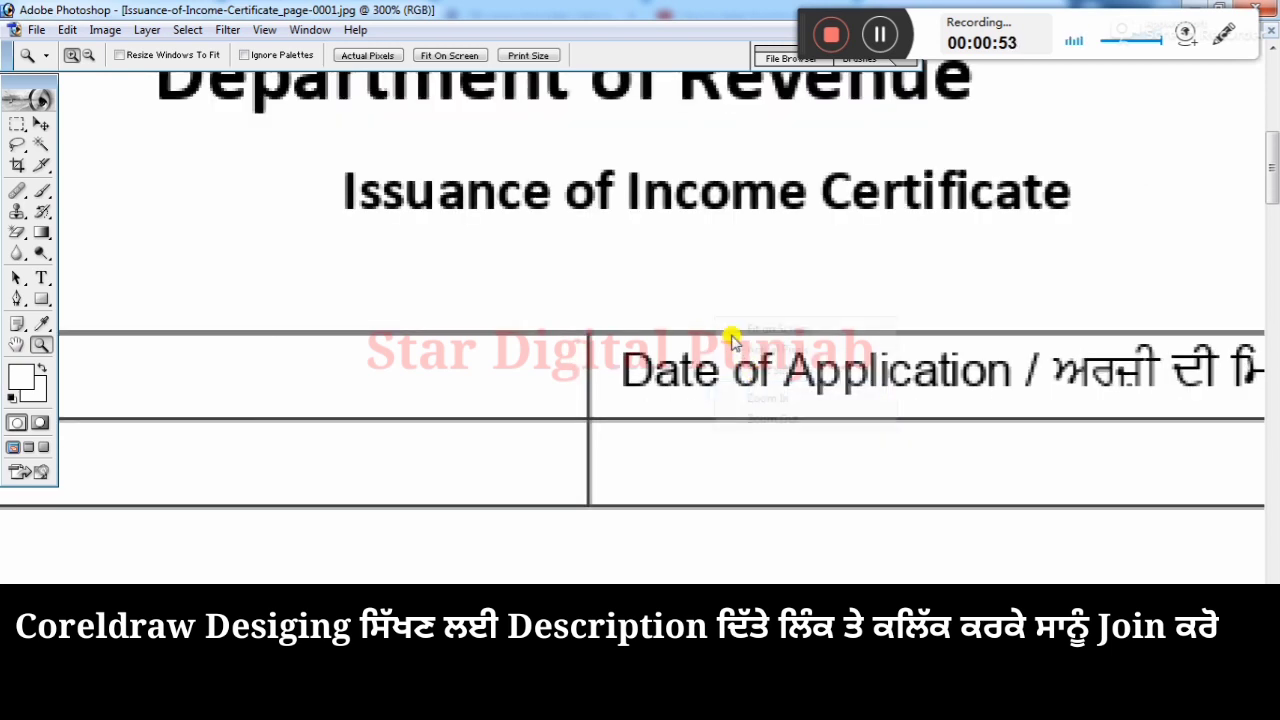
pyautogui.click(765, 416)
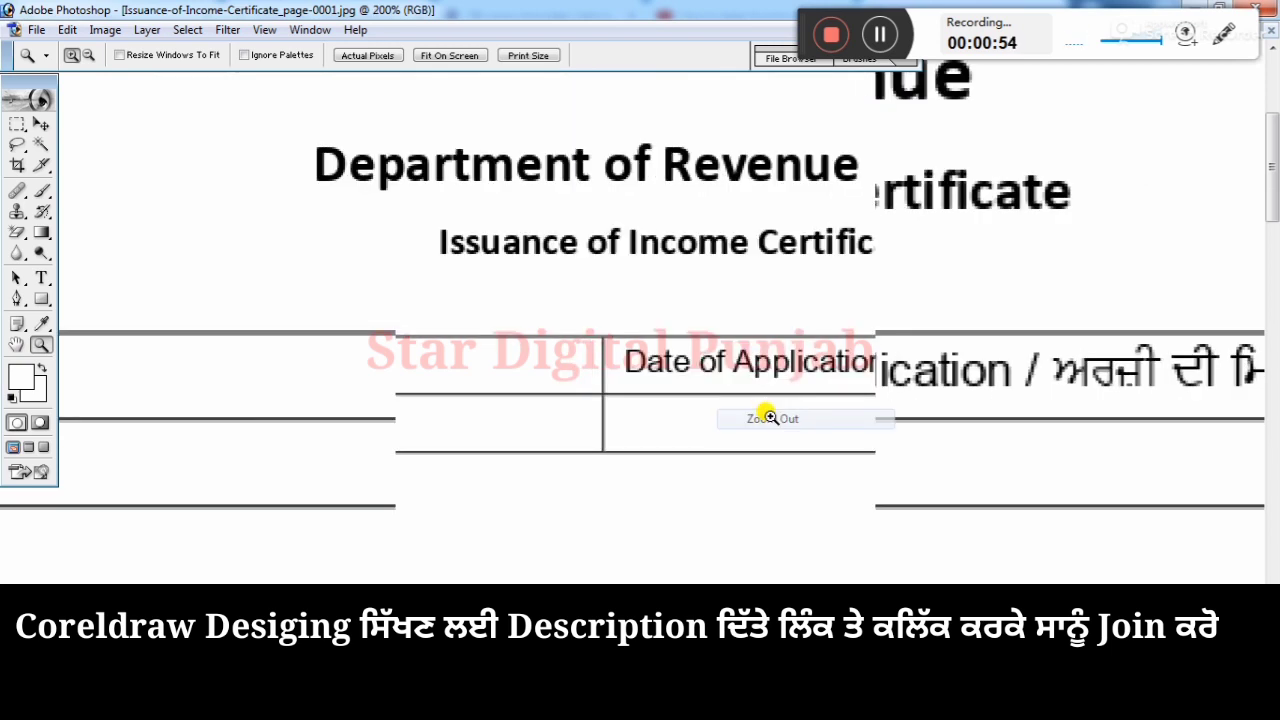
pyautogui.rightClick(603, 190)
pyautogui.click(652, 297)
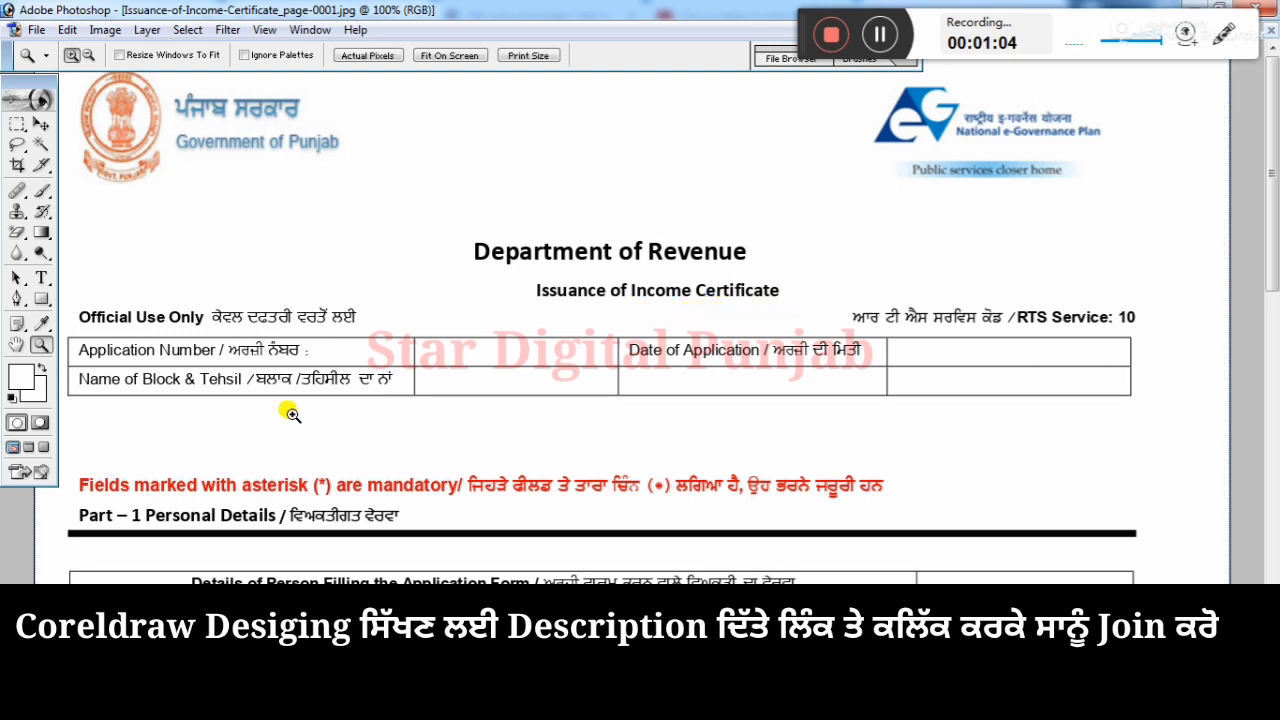
# Step: Outline the blank applicant Name, Address and Relation with Beneficiary fields one after another with rectangular marquee selections
pyautogui.click(17, 124)
pyautogui.click(17, 344)
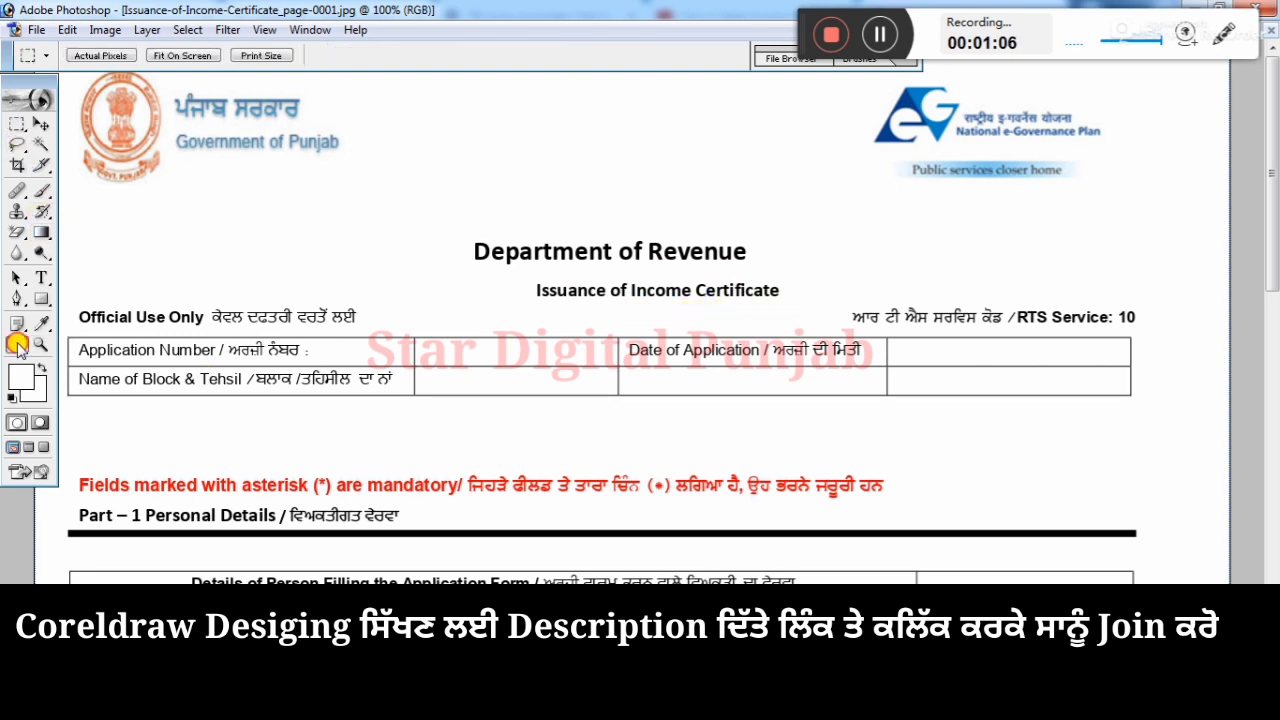
pyautogui.moveTo(680, 538); pyautogui.dragTo(696, 468)
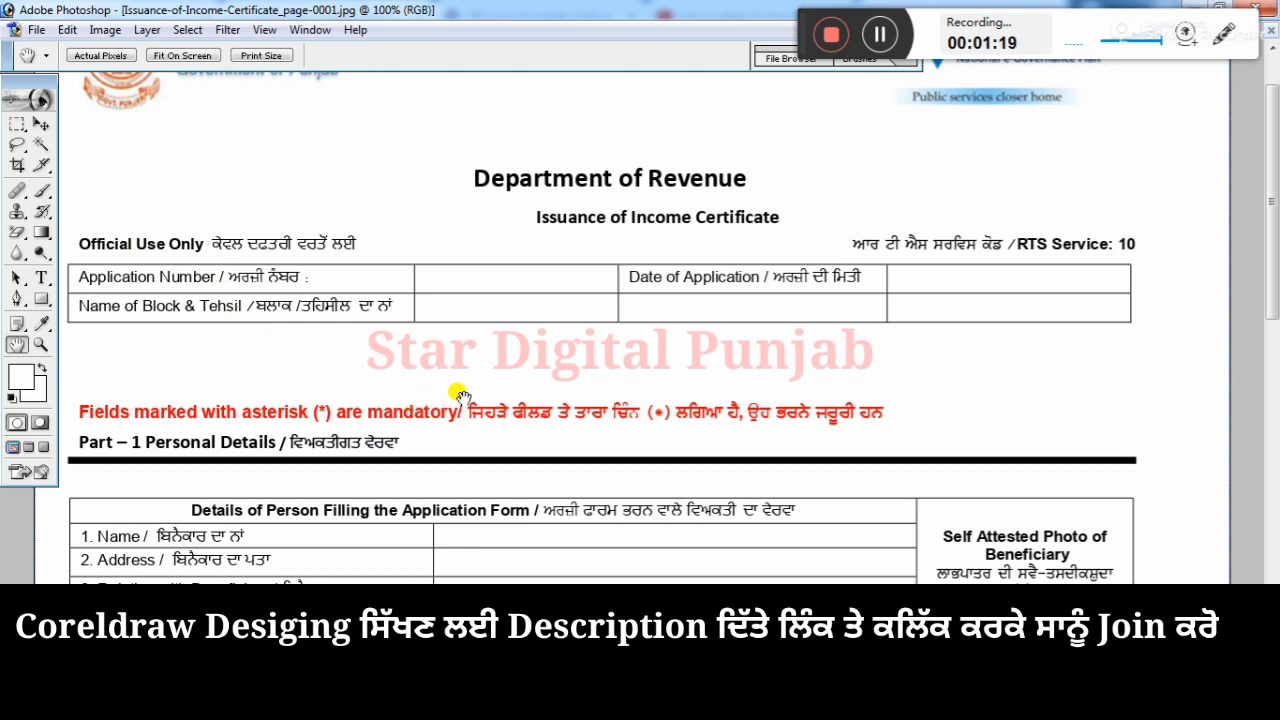
pyautogui.moveTo(540, 540); pyautogui.dragTo(560, 474)
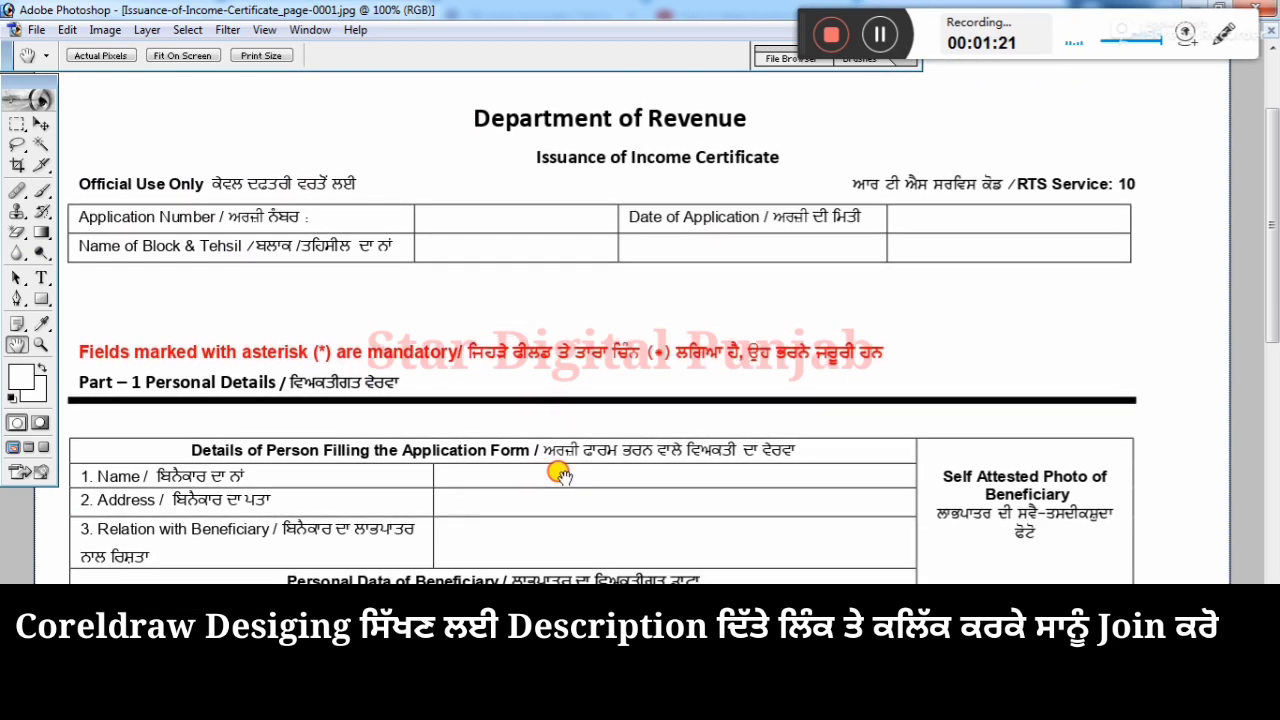
pyautogui.moveTo(543, 517); pyautogui.dragTo(571, 434)
pyautogui.moveTo(549, 517); pyautogui.dragTo(556, 431)
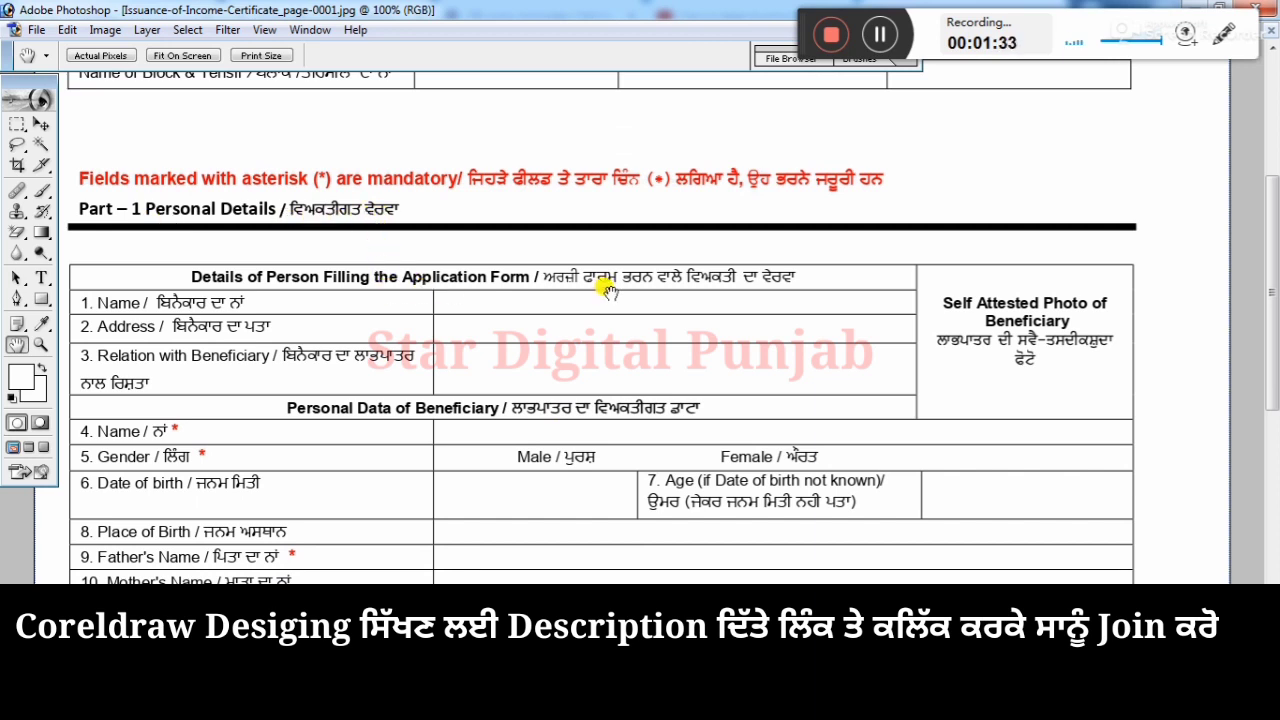
pyautogui.click(17, 124)
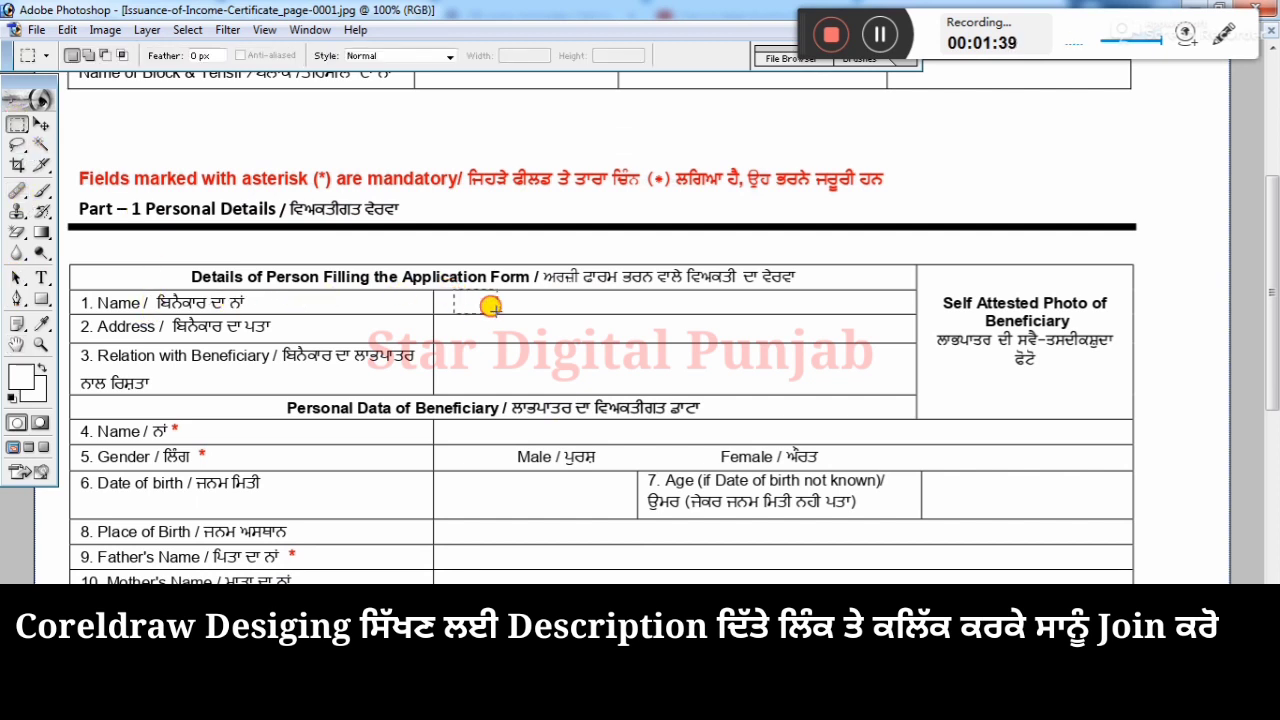
pyautogui.moveTo(523, 303); pyautogui.dragTo(619, 316)
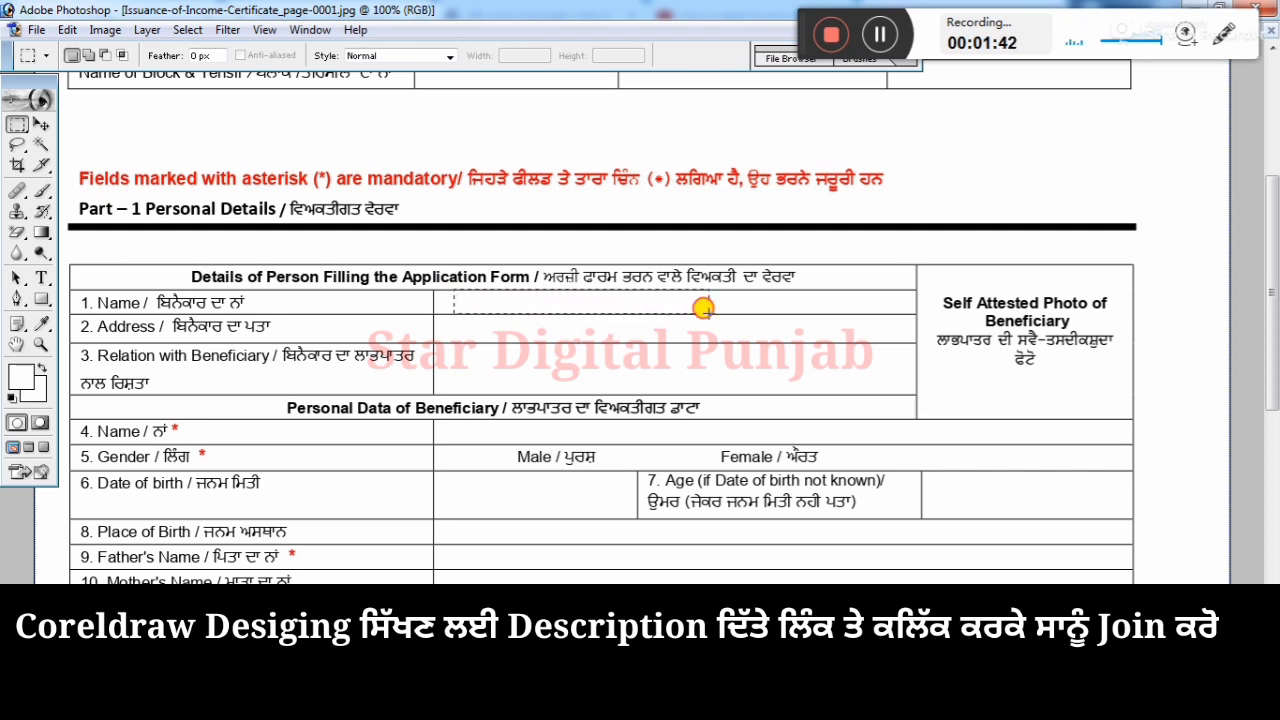
pyautogui.rightClick(510, 304)
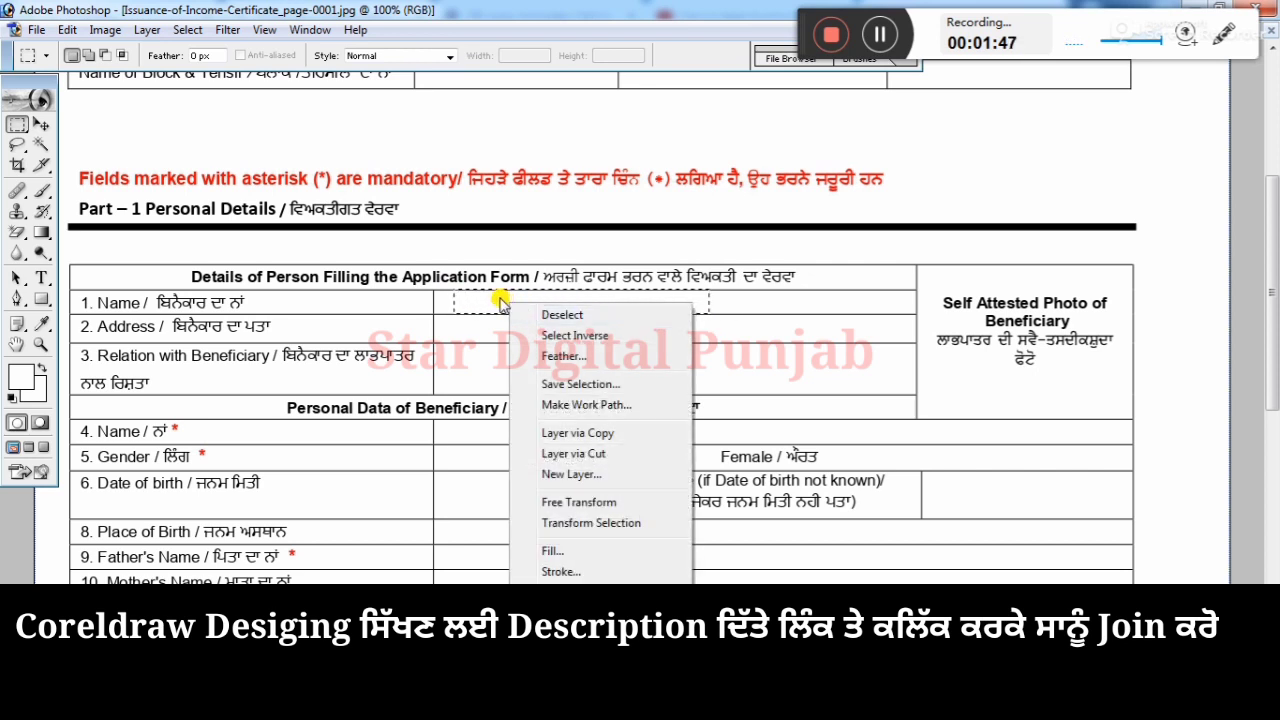
pyautogui.click(501, 301)
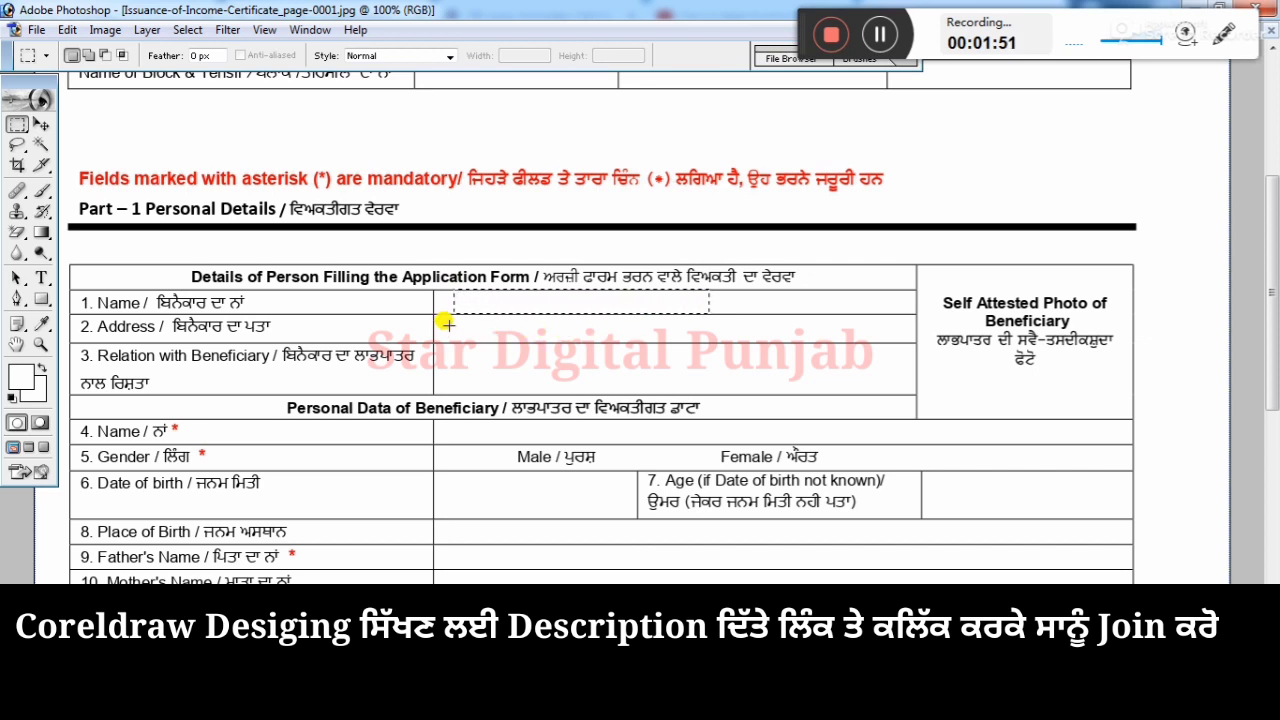
pyautogui.moveTo(452, 317); pyautogui.dragTo(722, 340)
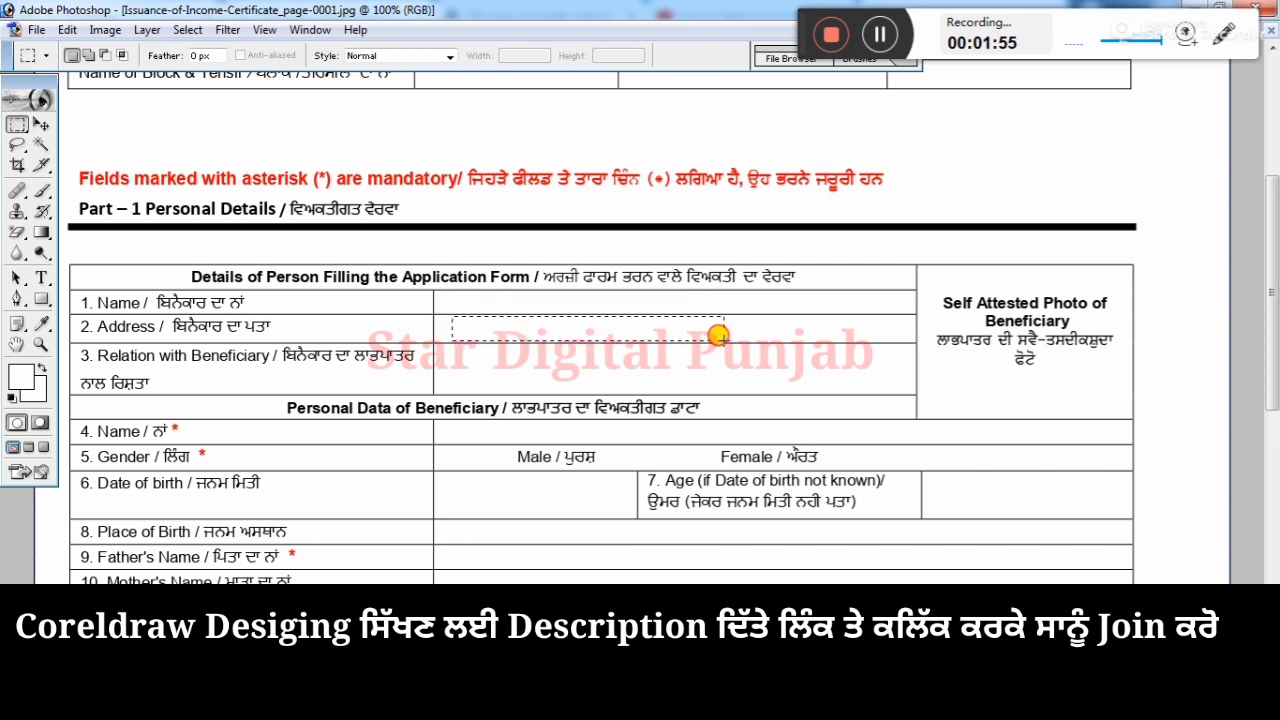
pyautogui.click(720, 338)
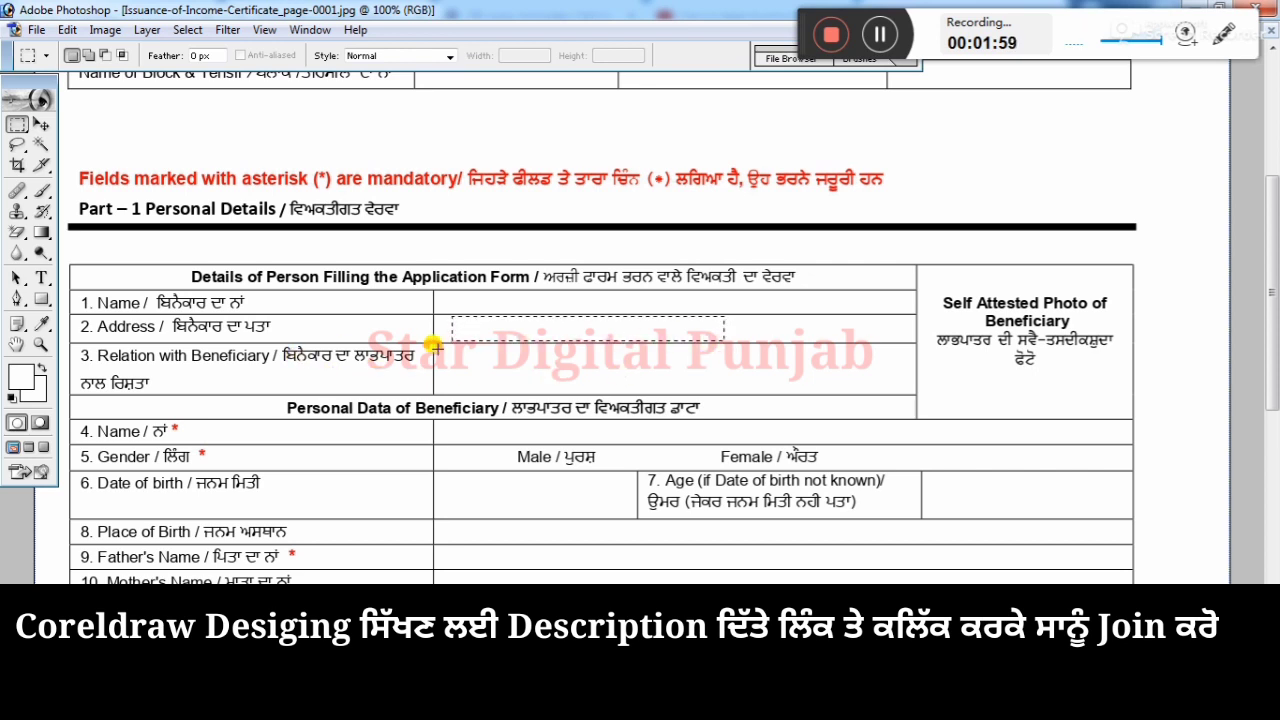
pyautogui.moveTo(482, 343); pyautogui.dragTo(724, 381)
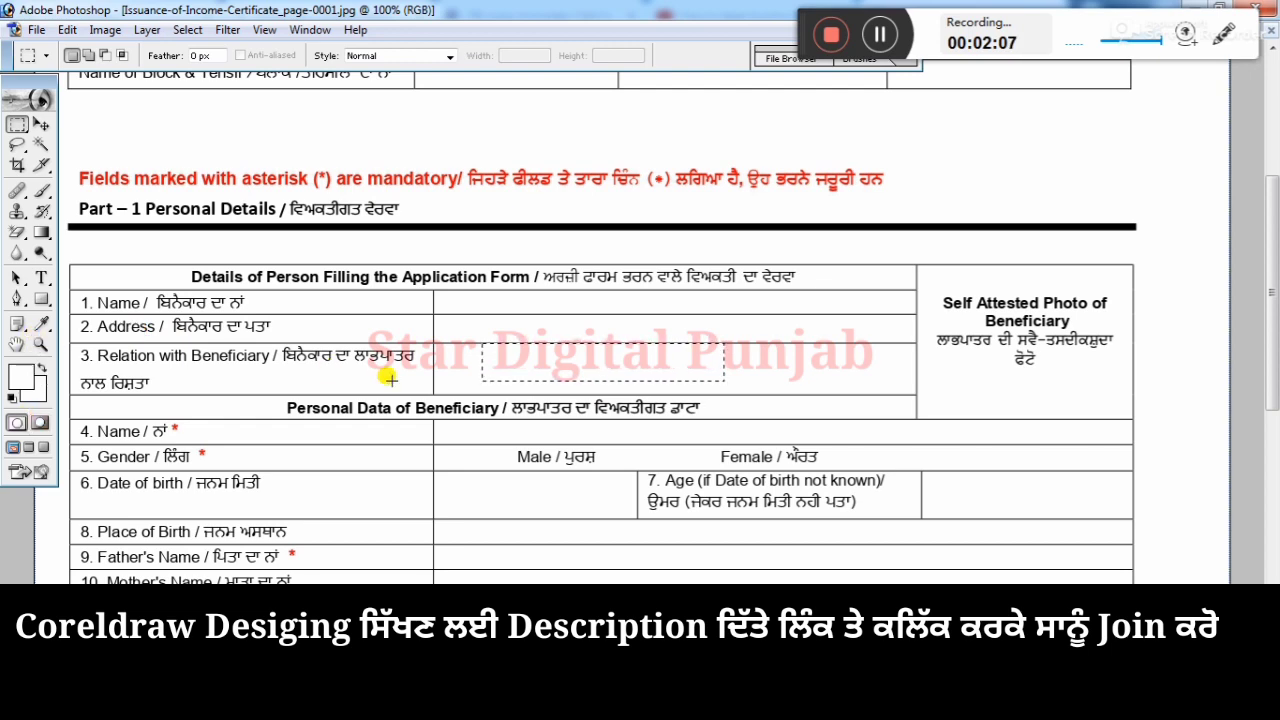
# Step: Examine the beneficiary's personal data fields 4 to 17 and the Part 2 Service Details section on the form's first page
pyautogui.click(17, 344)
pyautogui.moveTo(606, 491); pyautogui.dragTo(626, 299)
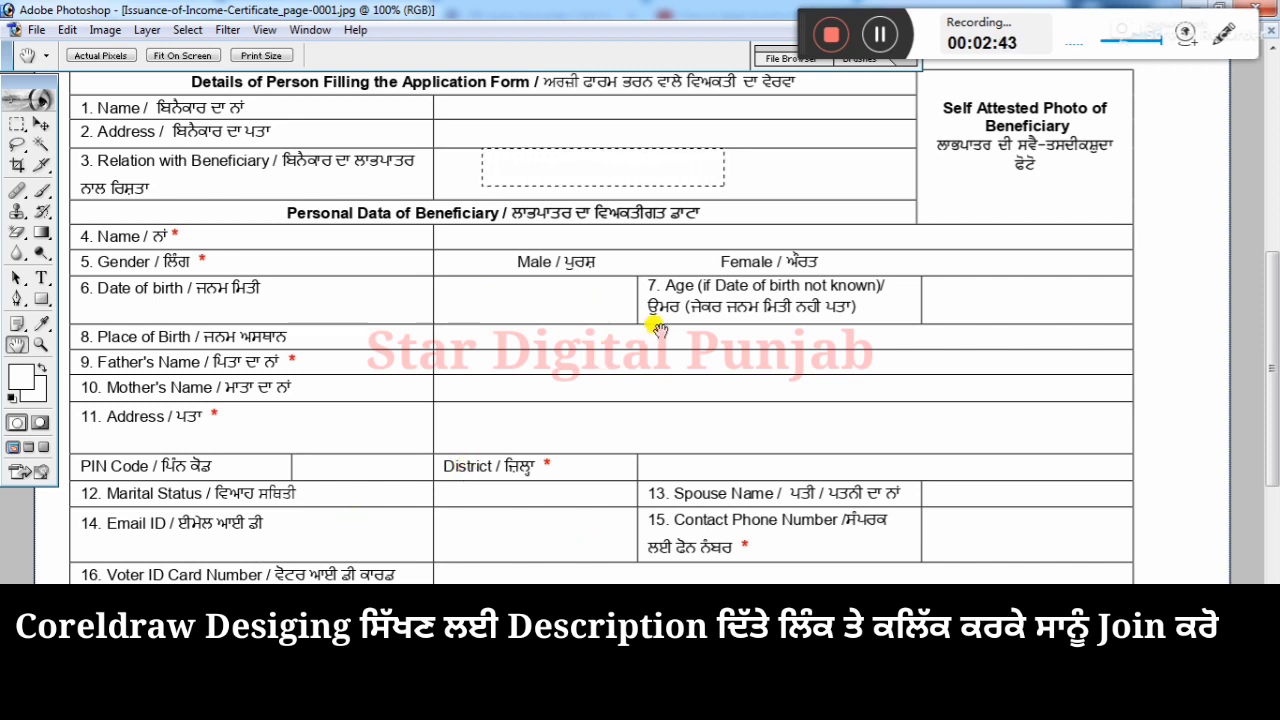
pyautogui.scroll(-2, 686, 522)
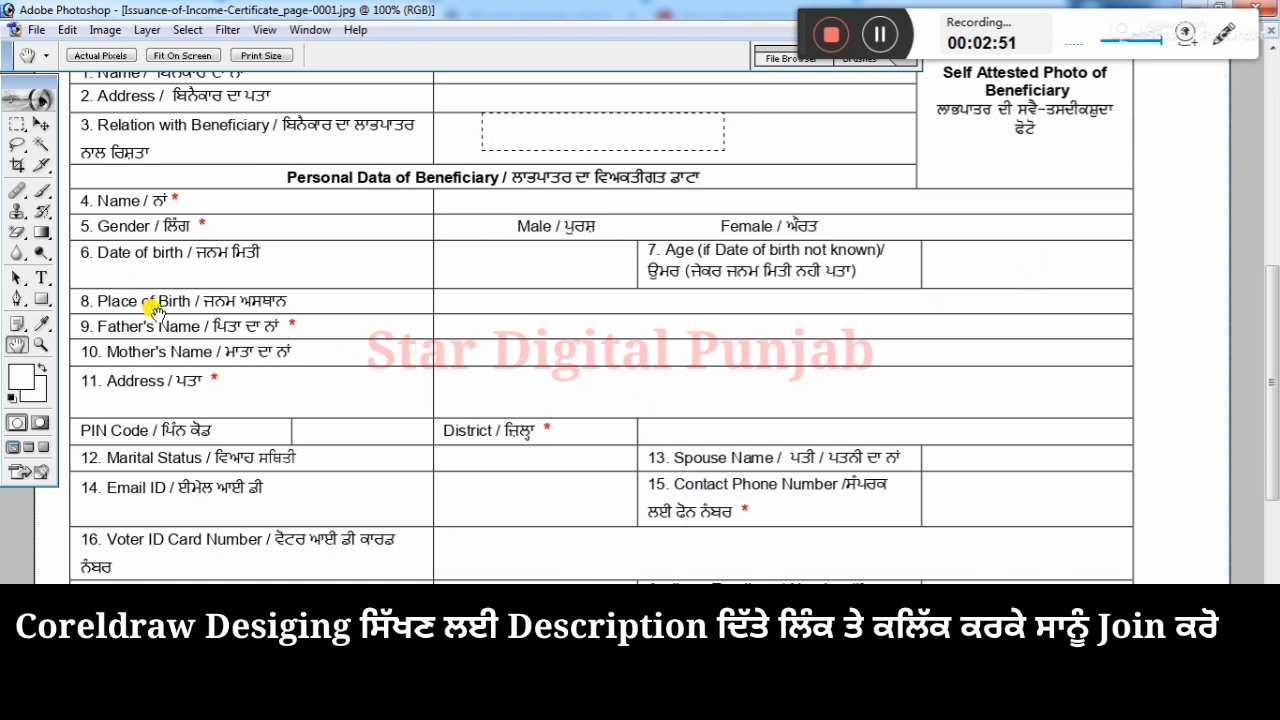
pyautogui.moveTo(580, 307); pyautogui.dragTo(577, 286)
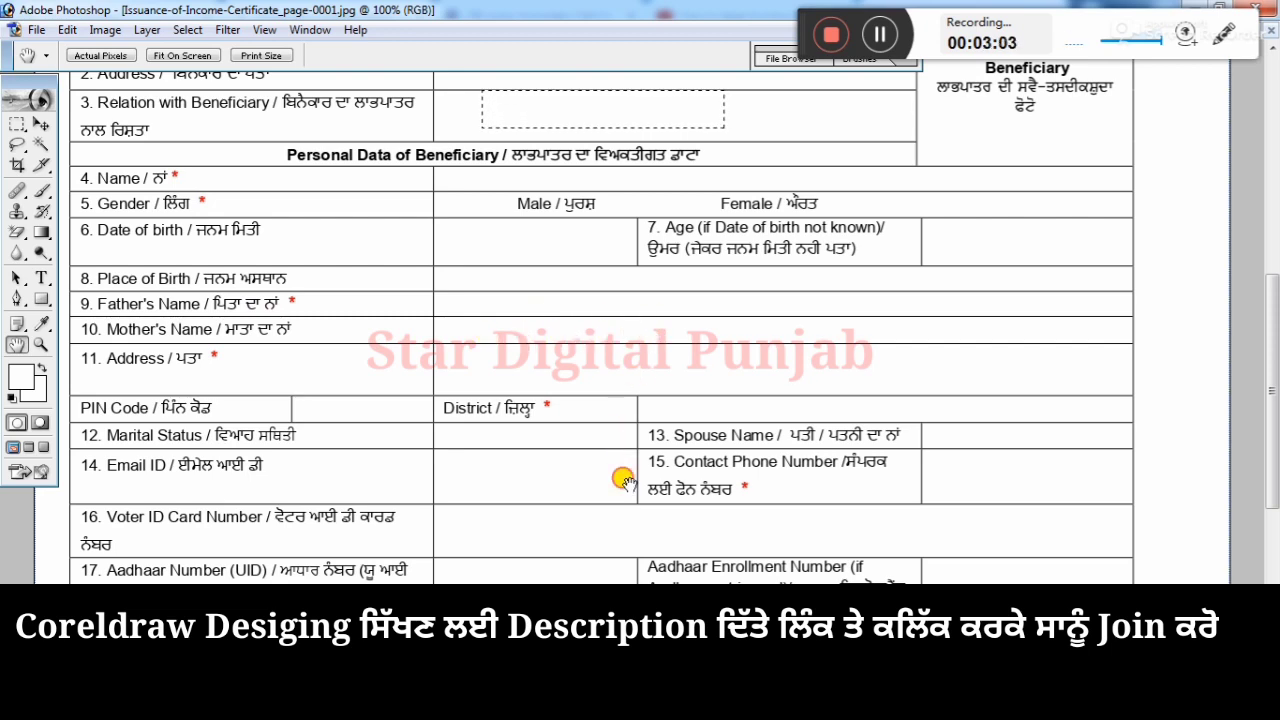
pyautogui.moveTo(620, 480); pyautogui.dragTo(611, 371)
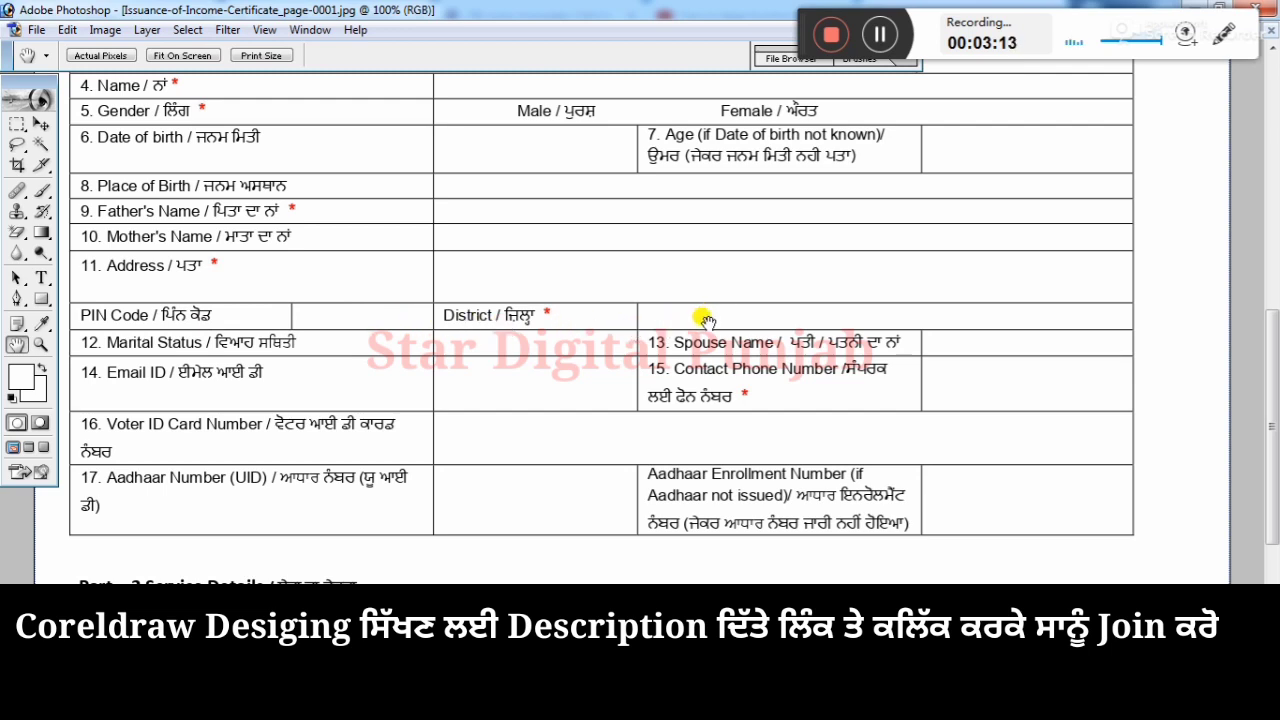
pyautogui.moveTo(596, 433); pyautogui.dragTo(594, 402)
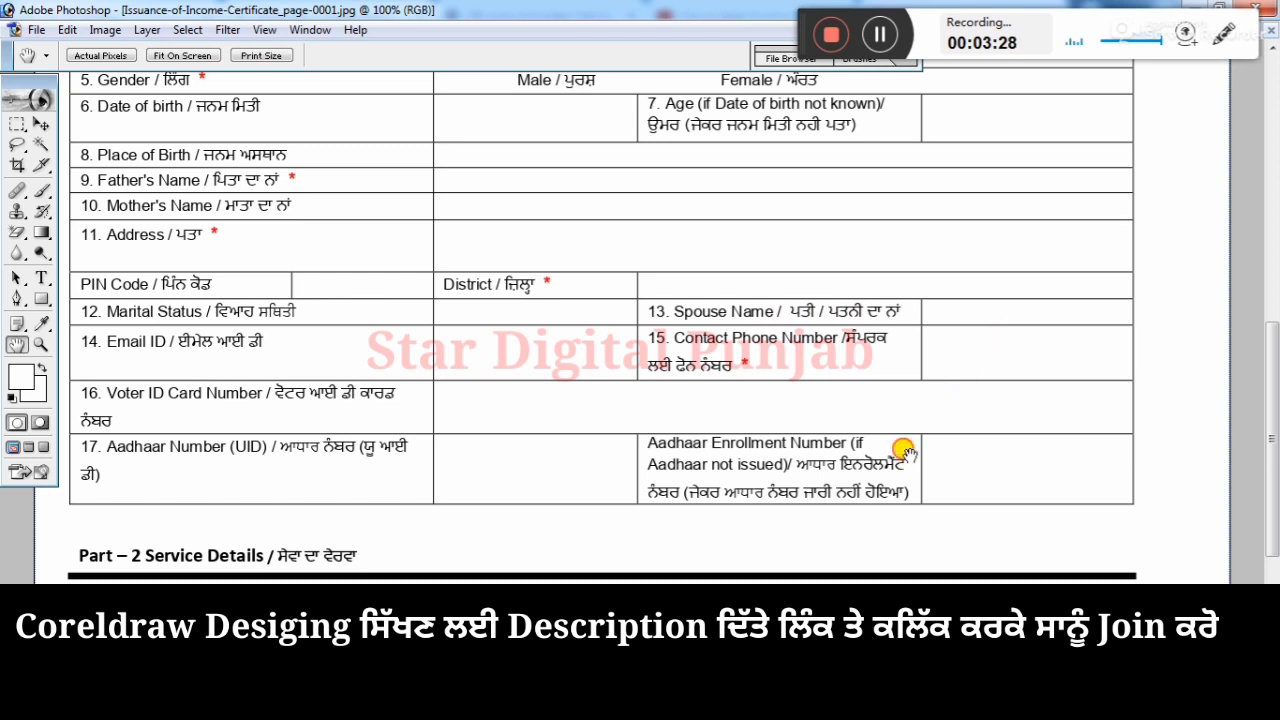
pyautogui.moveTo(903, 450); pyautogui.dragTo(903, 440)
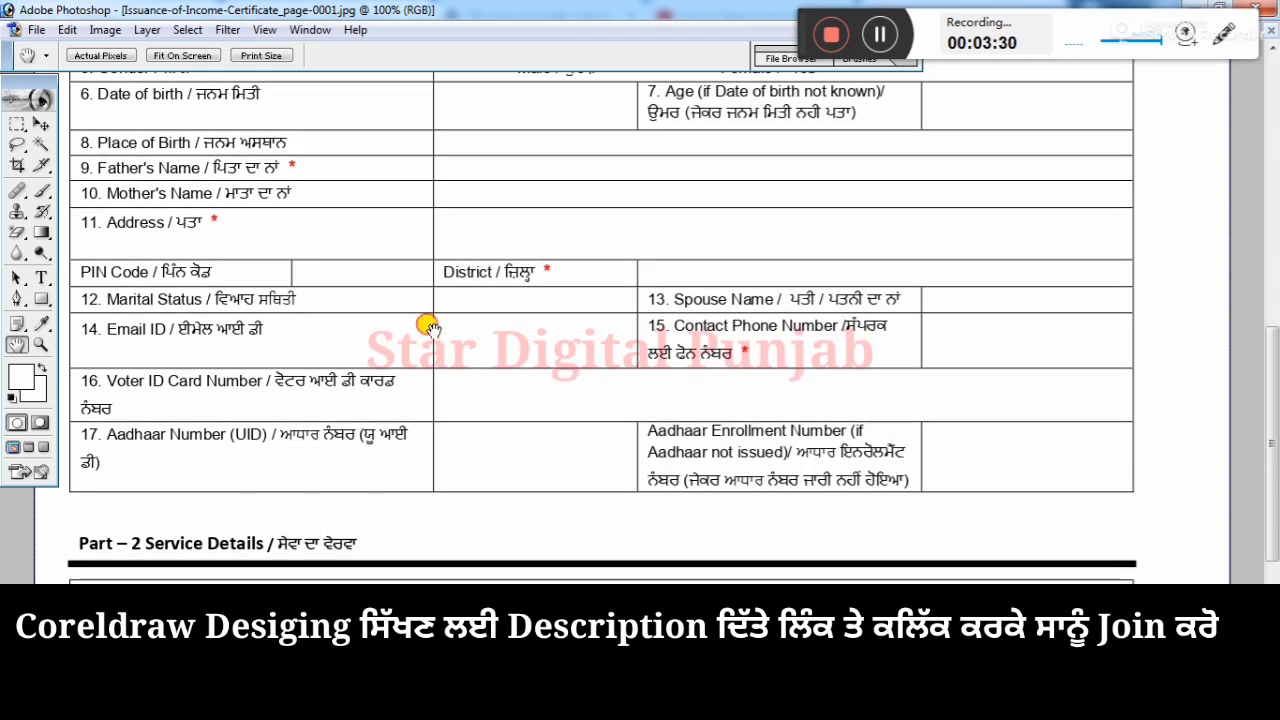
pyautogui.moveTo(428, 326); pyautogui.dragTo(545, 338)
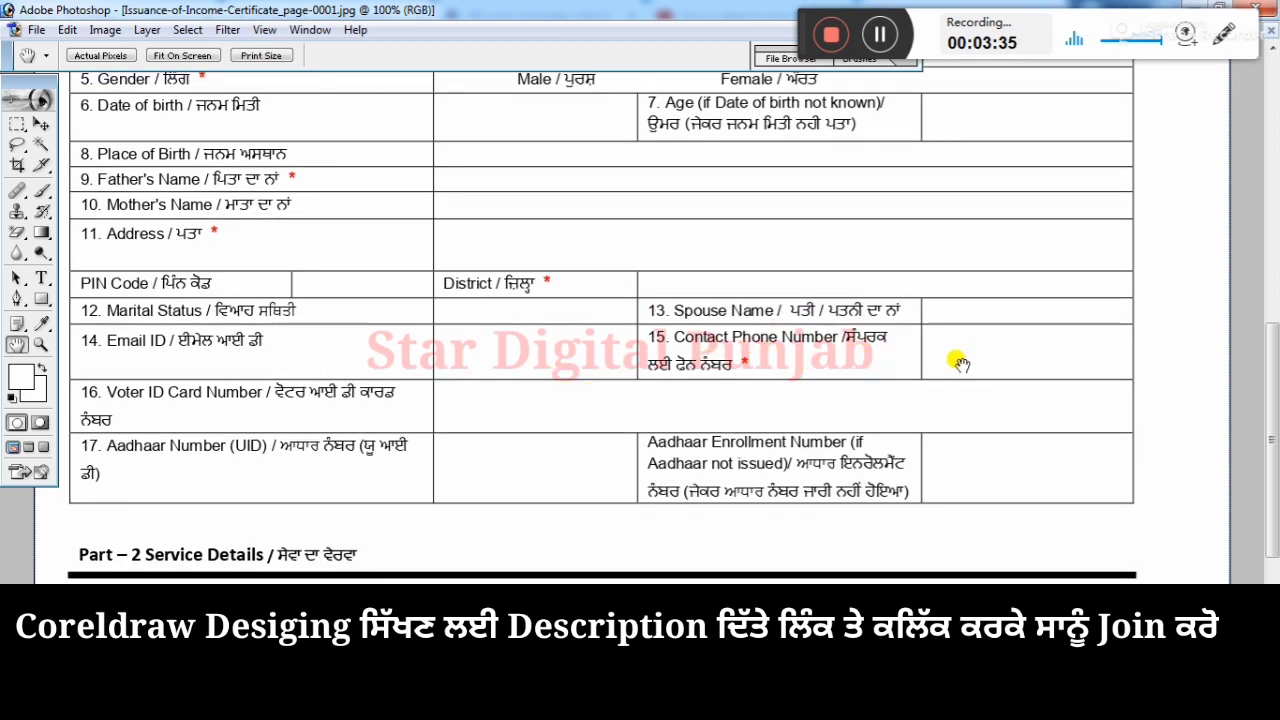
pyautogui.moveTo(960, 352); pyautogui.dragTo(987, 342)
pyautogui.moveTo(663, 485); pyautogui.dragTo(605, 422)
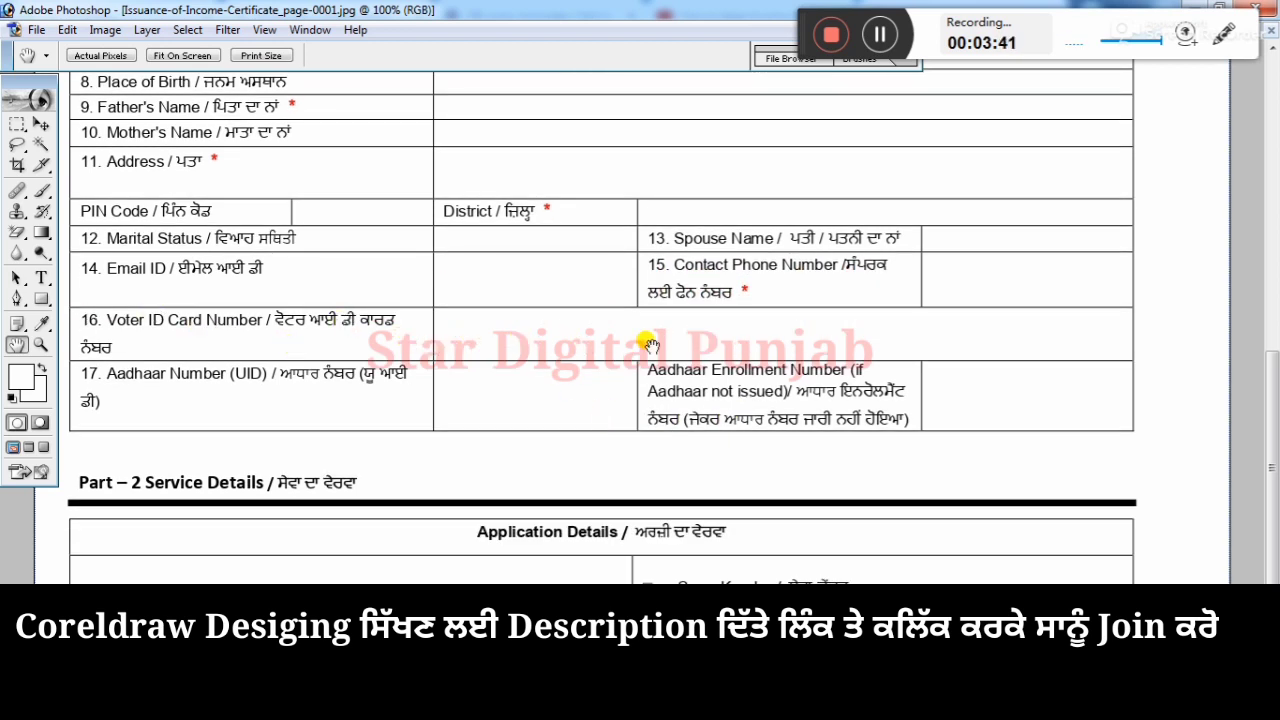
pyautogui.moveTo(540, 462); pyautogui.dragTo(535, 435)
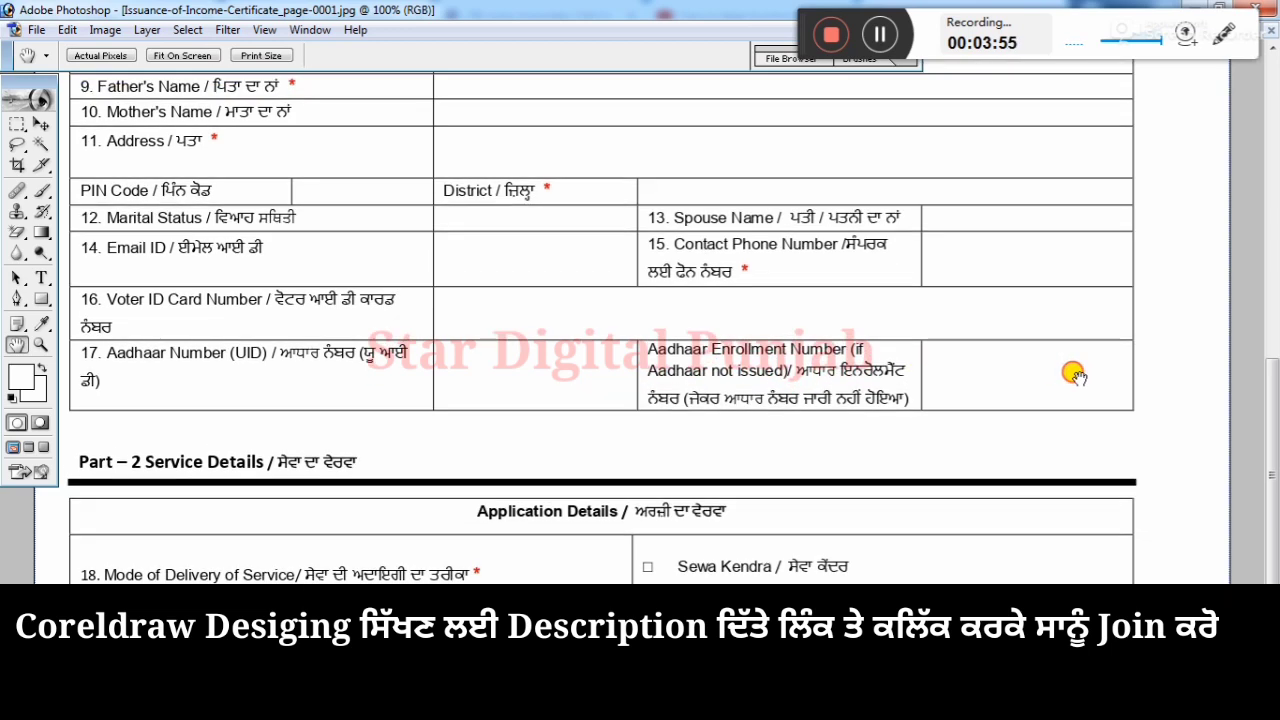
pyautogui.moveTo(800, 540); pyautogui.dragTo(683, 380)
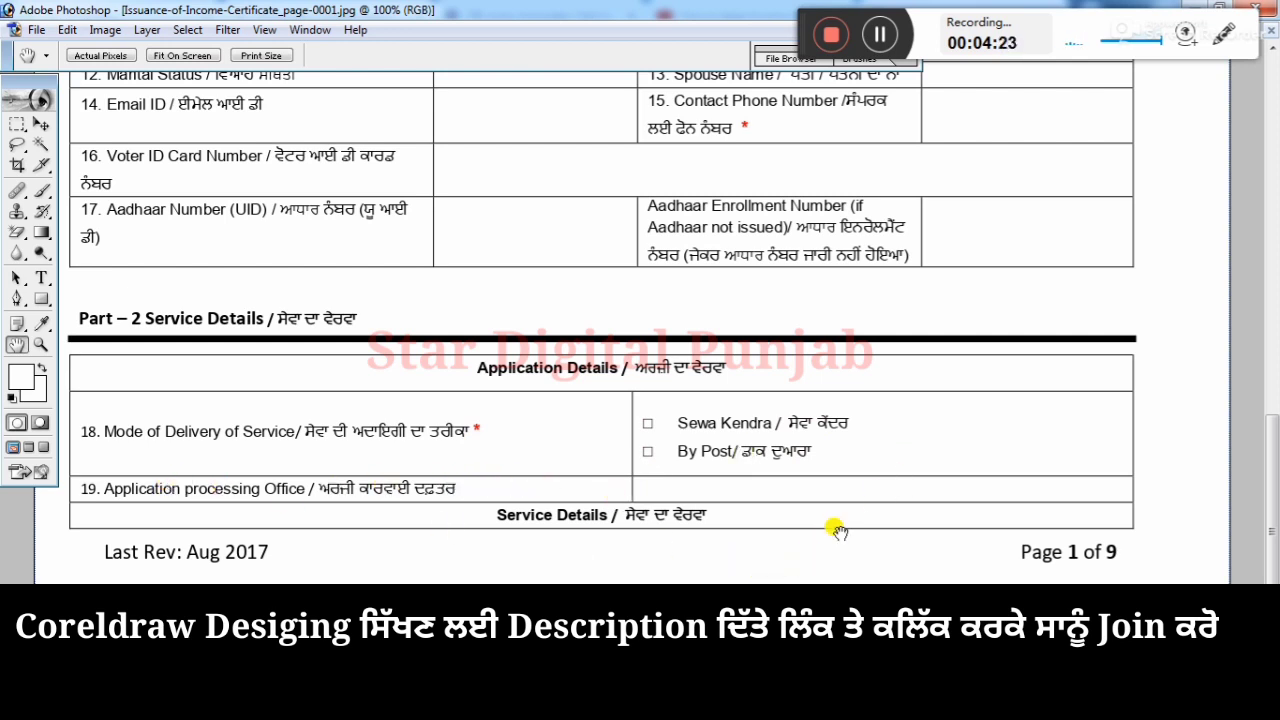
pyautogui.moveTo(667, 516); pyautogui.dragTo(663, 580)
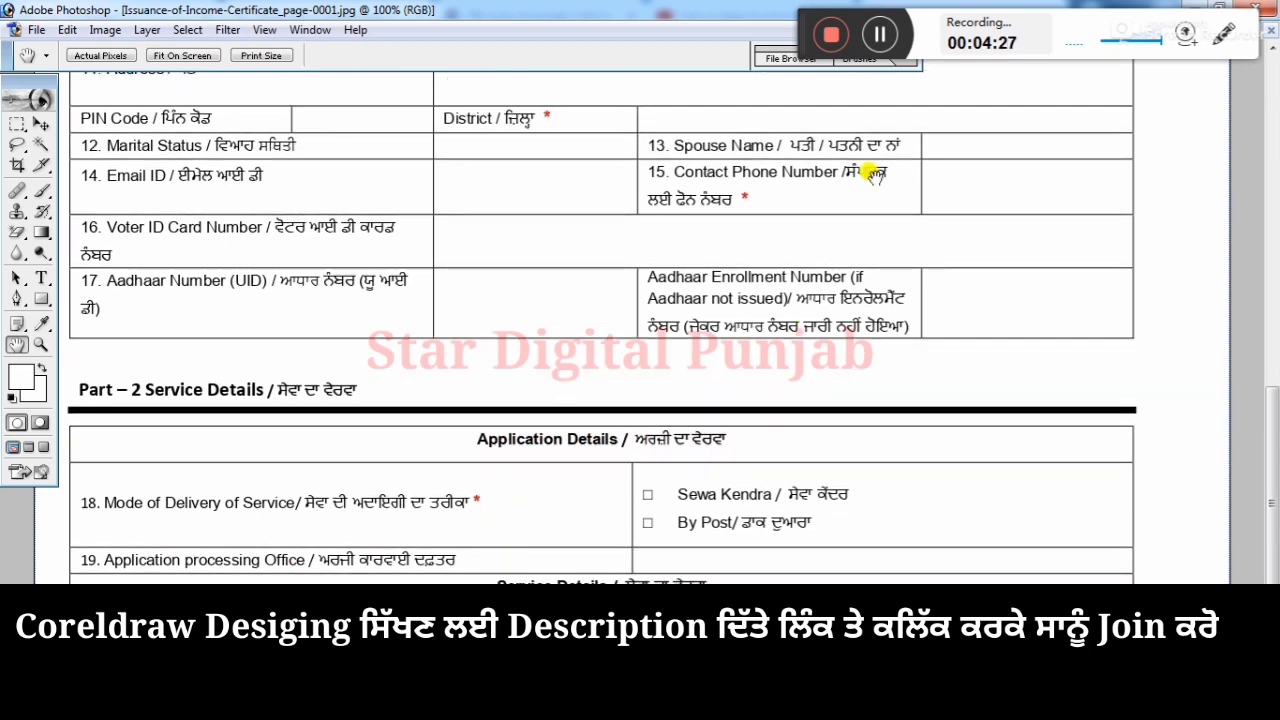
# Step: Switch to the open image Issuance-of-Income-Certificate_page-0009.jpg containing the feedback form
pyautogui.hotkey('ctrl', 'Tab')
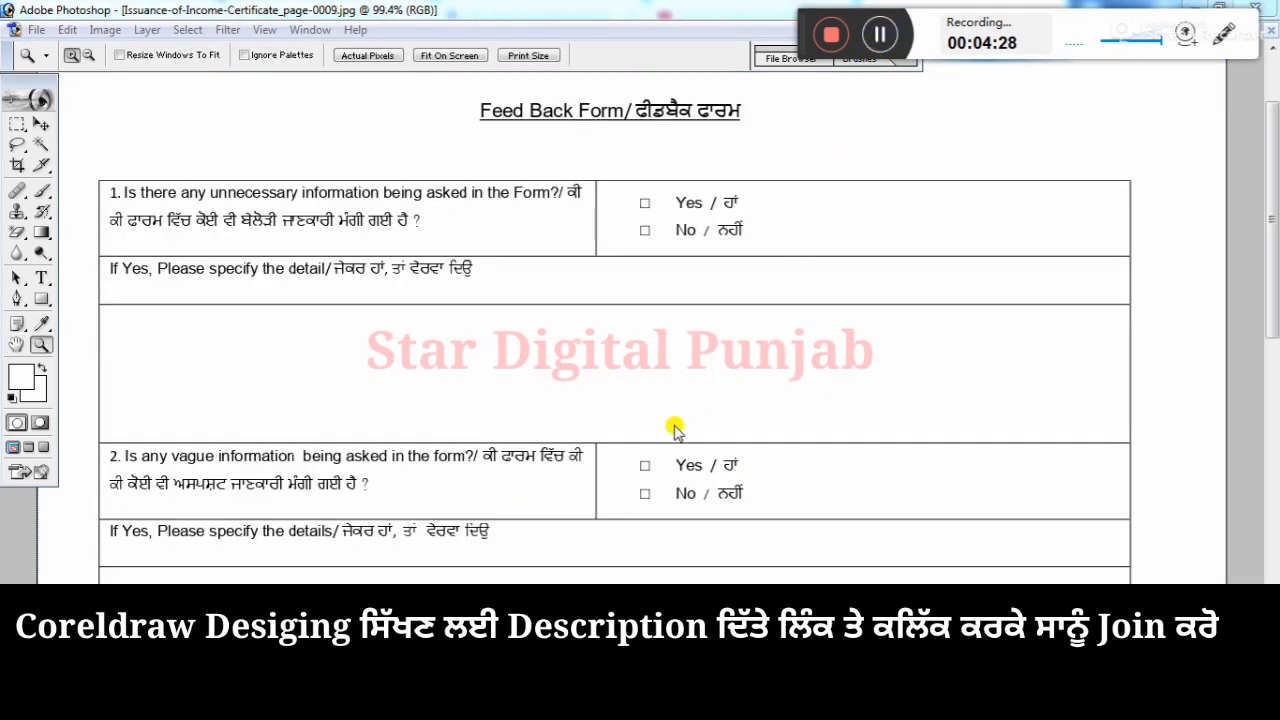